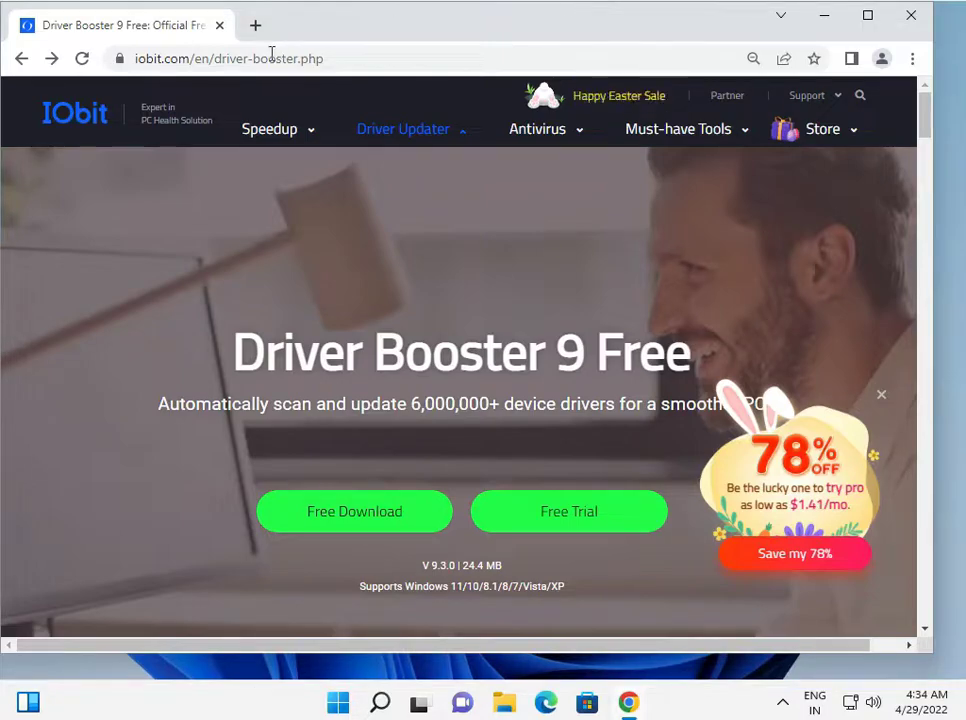
Download the Driver Booster 9 Free Trial installer in Chrome and set it to 'Open when done'
{"action": "left_click", "coordinate": [218, 58]}
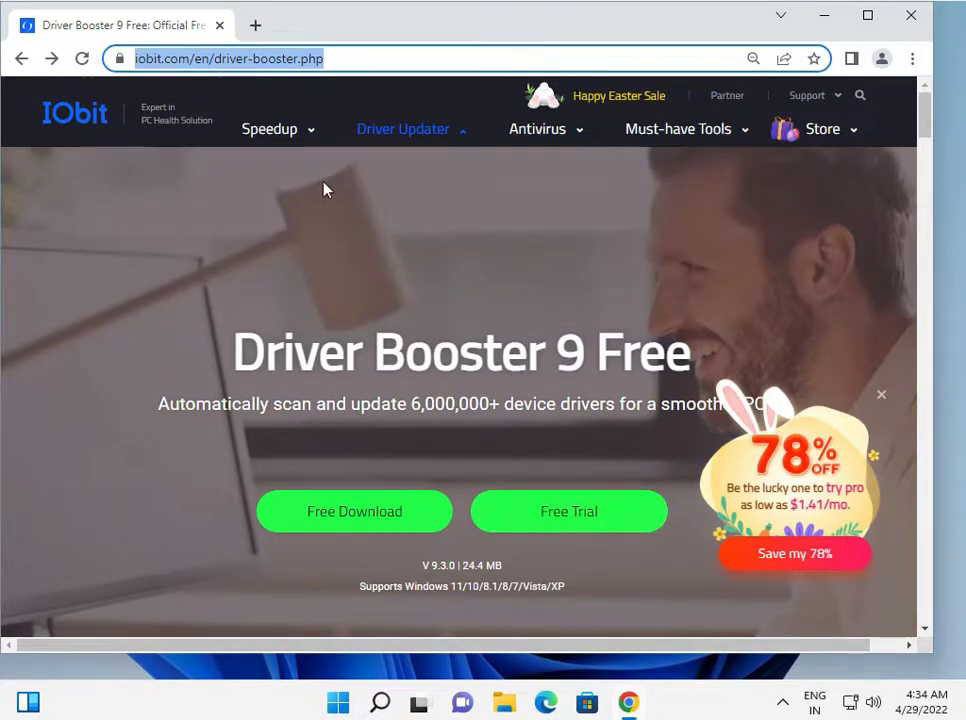
{"action": "left_click", "coordinate": [567, 521]}
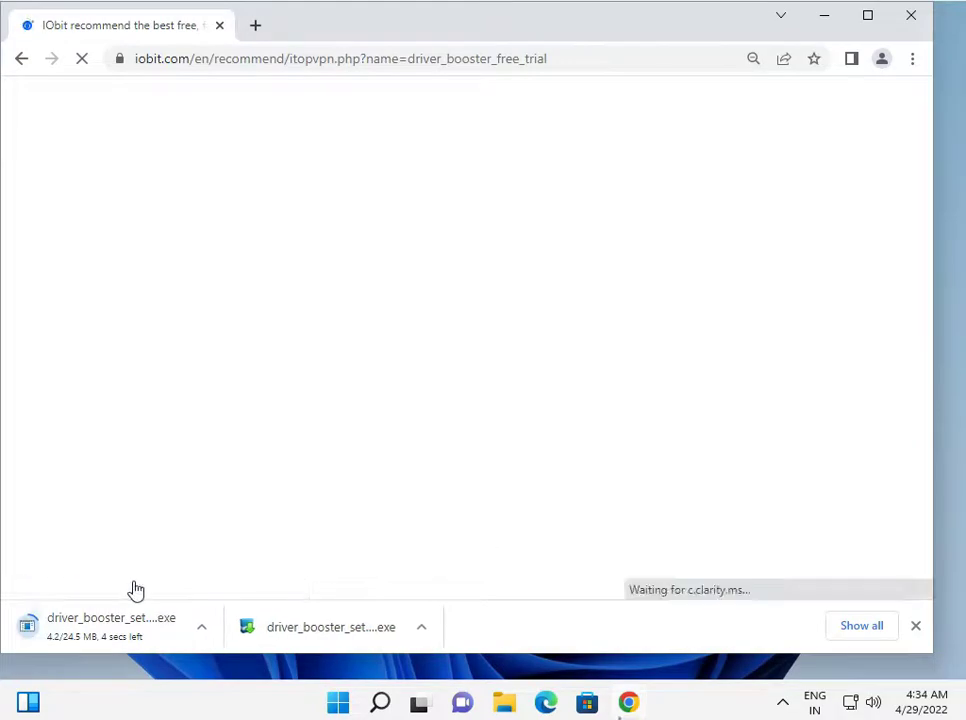
{"action": "left_click", "coordinate": [205, 627]}
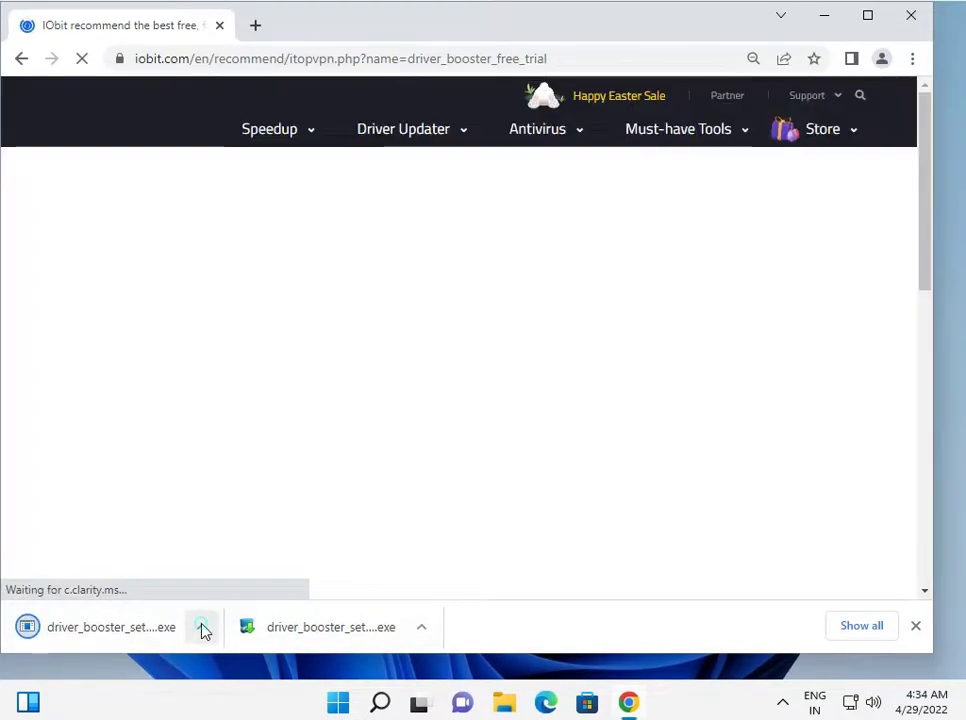
{"action": "left_click", "coordinate": [203, 628]}
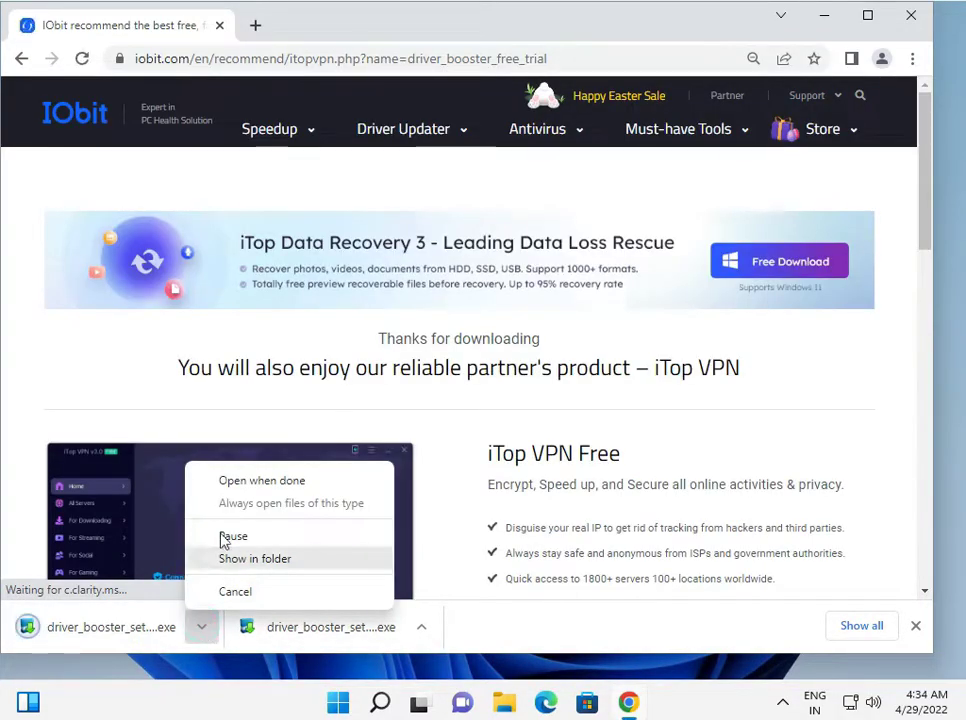
{"action": "left_click", "coordinate": [250, 489]}
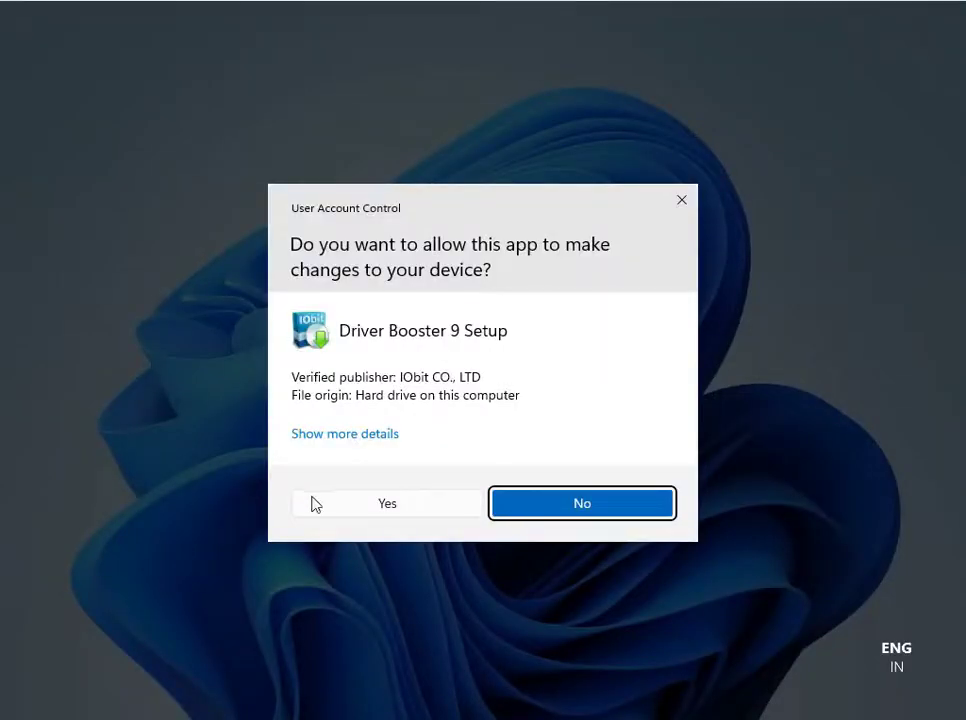
Approve the User Account Control prompt and minimize Chrome to reveal the installer window
{"action": "left_click", "coordinate": [368, 505]}
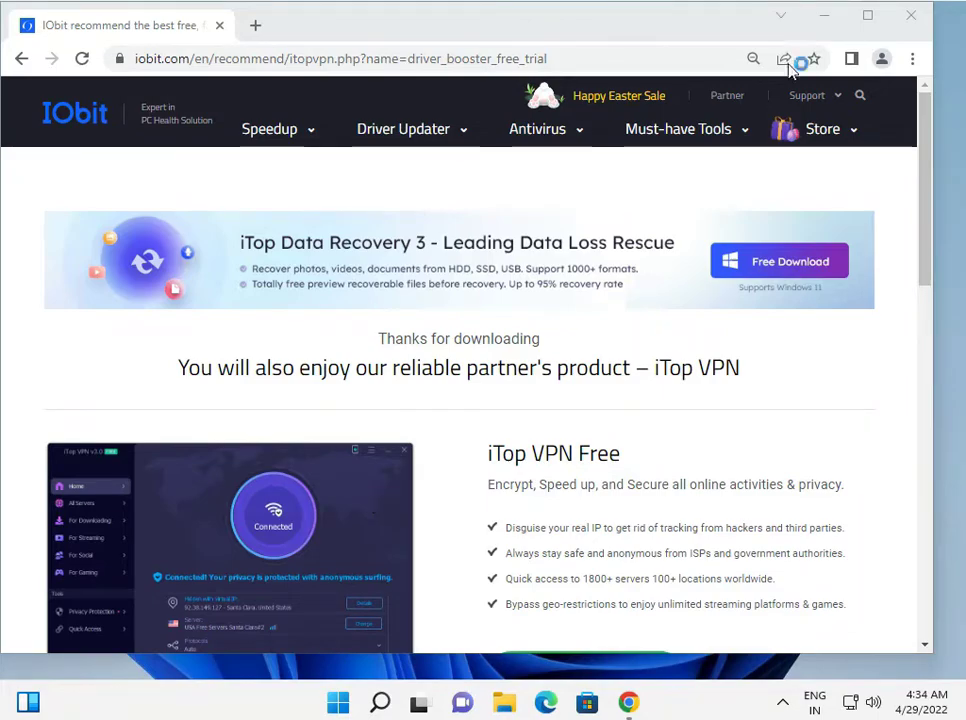
{"action": "left_click", "coordinate": [826, 14]}
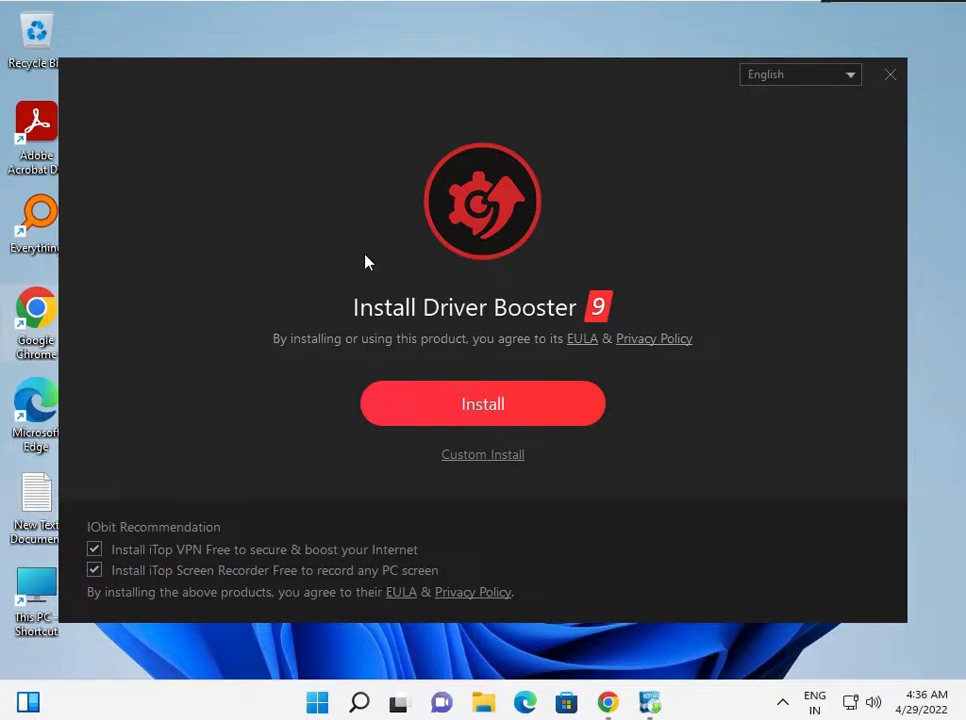
Choose Custom Install and install with the default folder and Install Options
{"action": "left_click", "coordinate": [471, 407]}
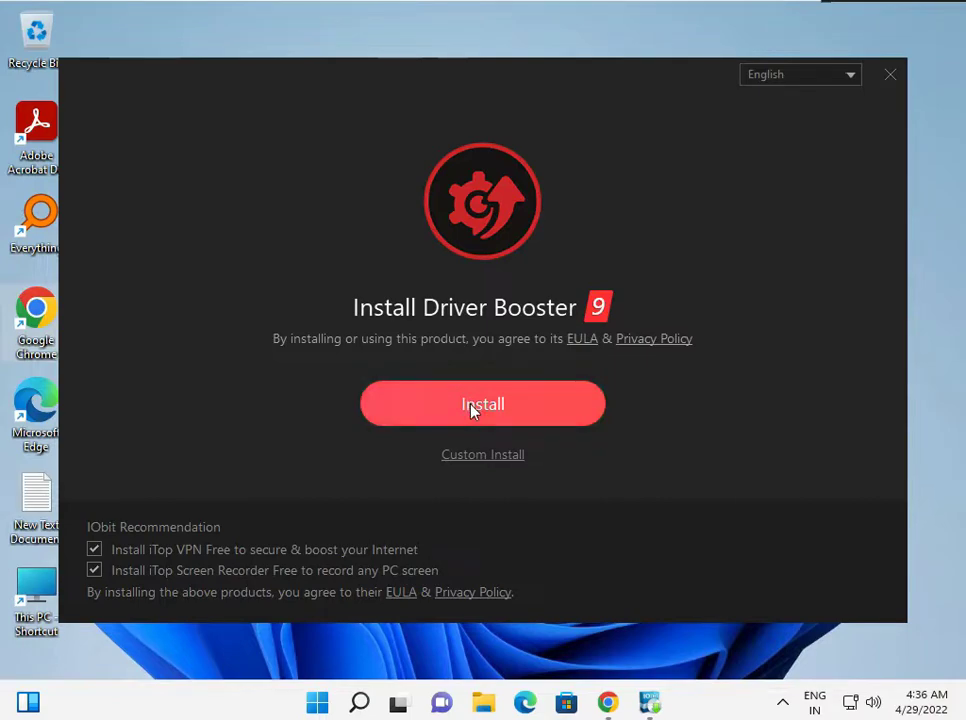
{"action": "left_click", "coordinate": [475, 456]}
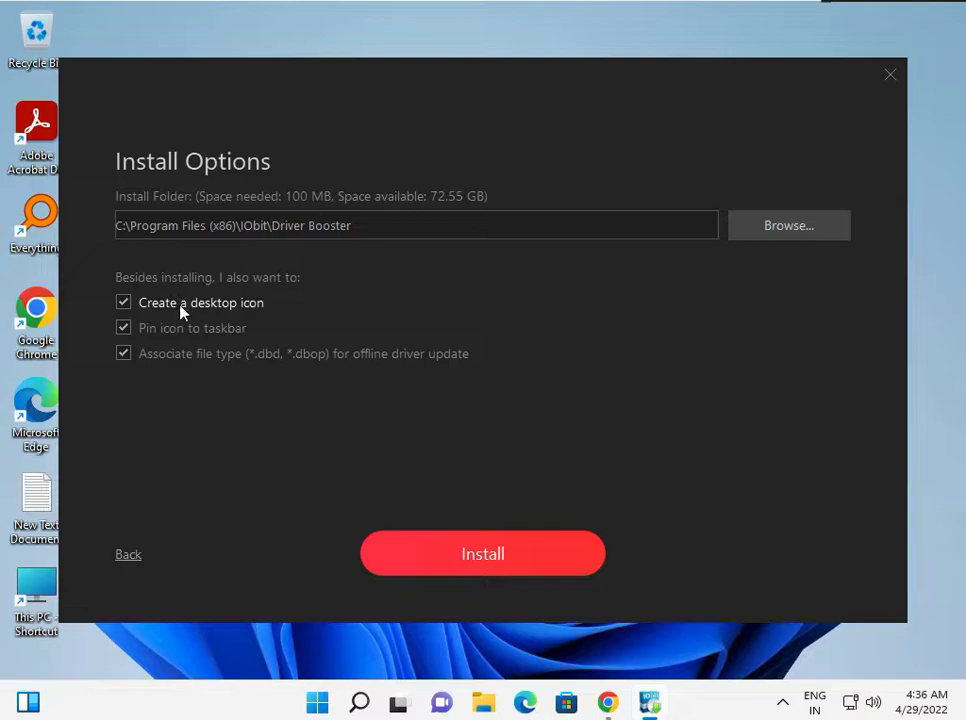
{"action": "left_click", "coordinate": [447, 567]}
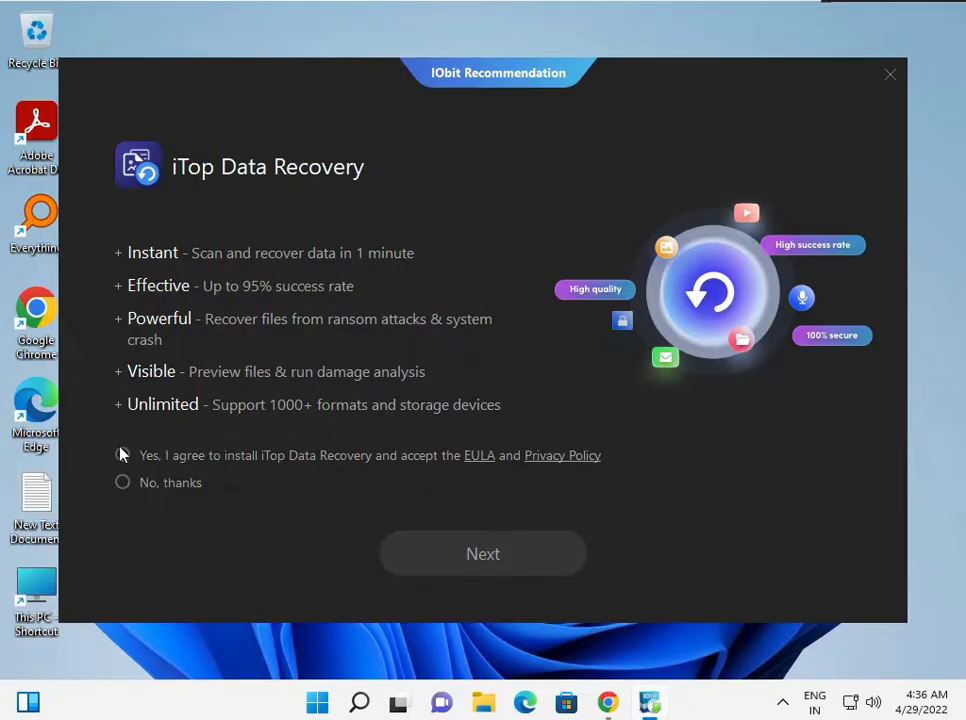
Choose 'No, thanks' for iTop Data Recovery and continue with the installation
{"action": "left_click", "coordinate": [122, 484]}
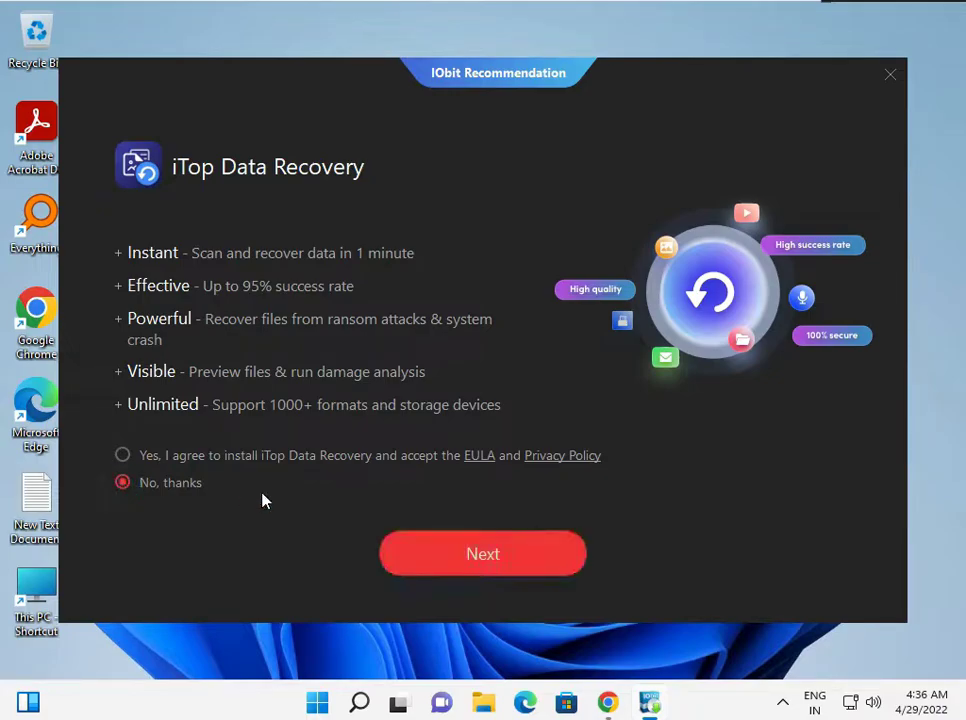
{"action": "left_click", "coordinate": [510, 560]}
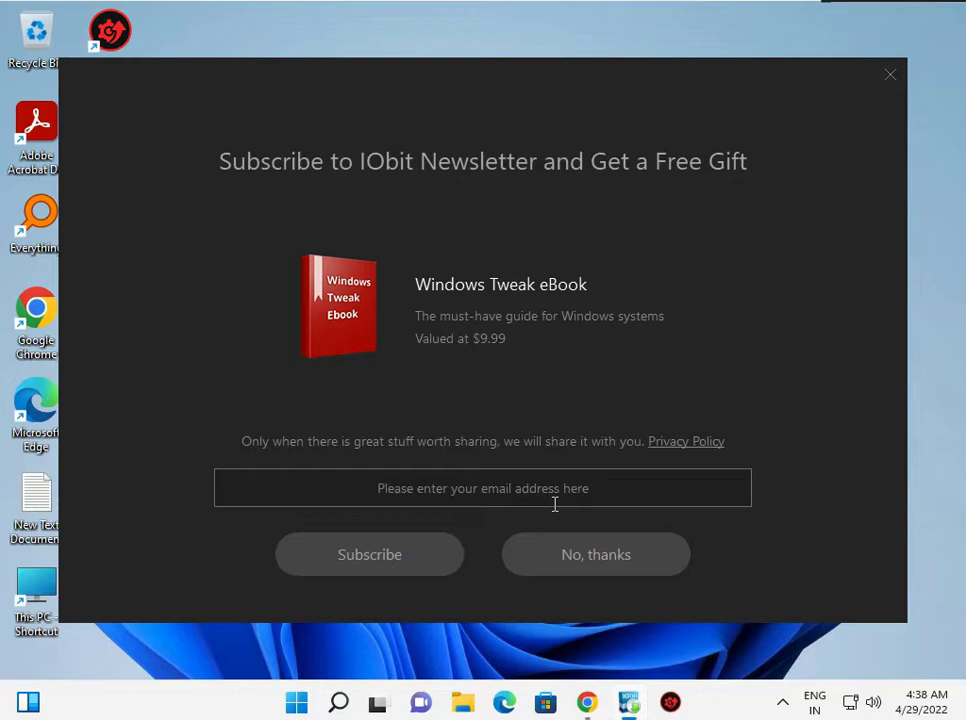
Decline the Windows Tweak eBook newsletter and choose Scan Now on Installation Completed
{"action": "left_click", "coordinate": [570, 553]}
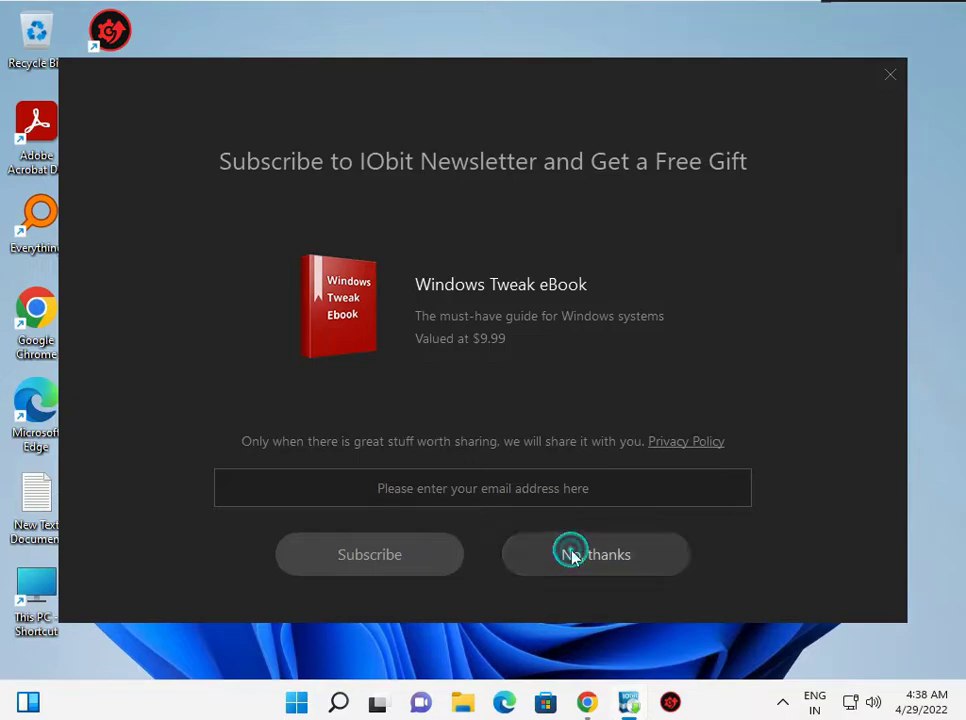
{"action": "left_click", "coordinate": [522, 498]}
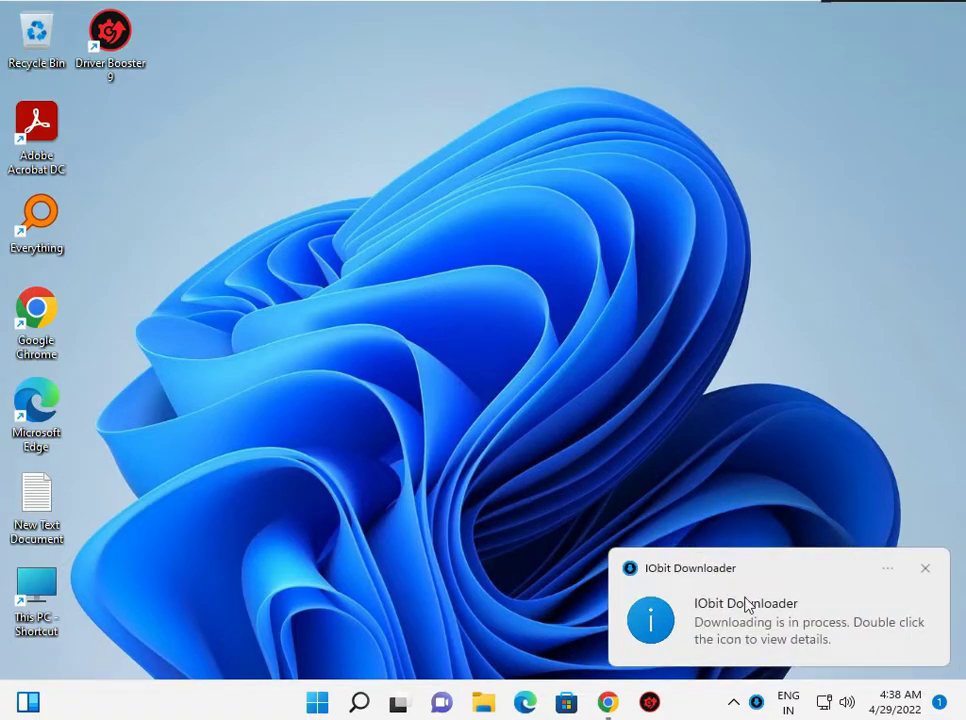
Bring up the Driver Booster 9 main window from its taskbar icon
{"action": "left_click", "coordinate": [650, 702]}
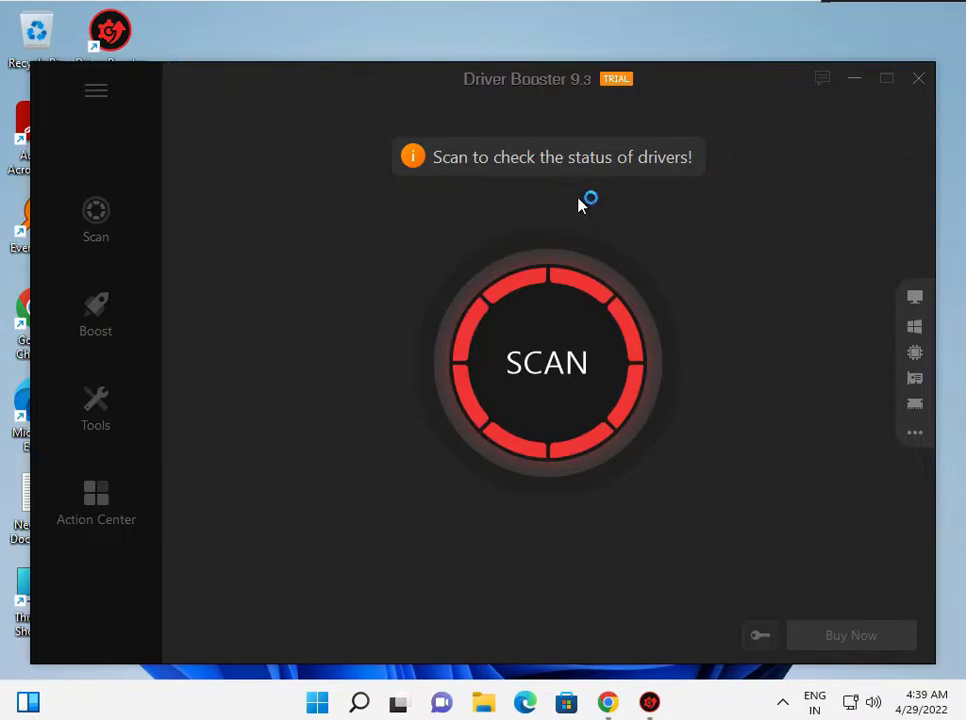
Run a driver scan, finding 2 outdated device drivers and 12 missing game drivers
{"action": "left_click", "coordinate": [533, 362]}
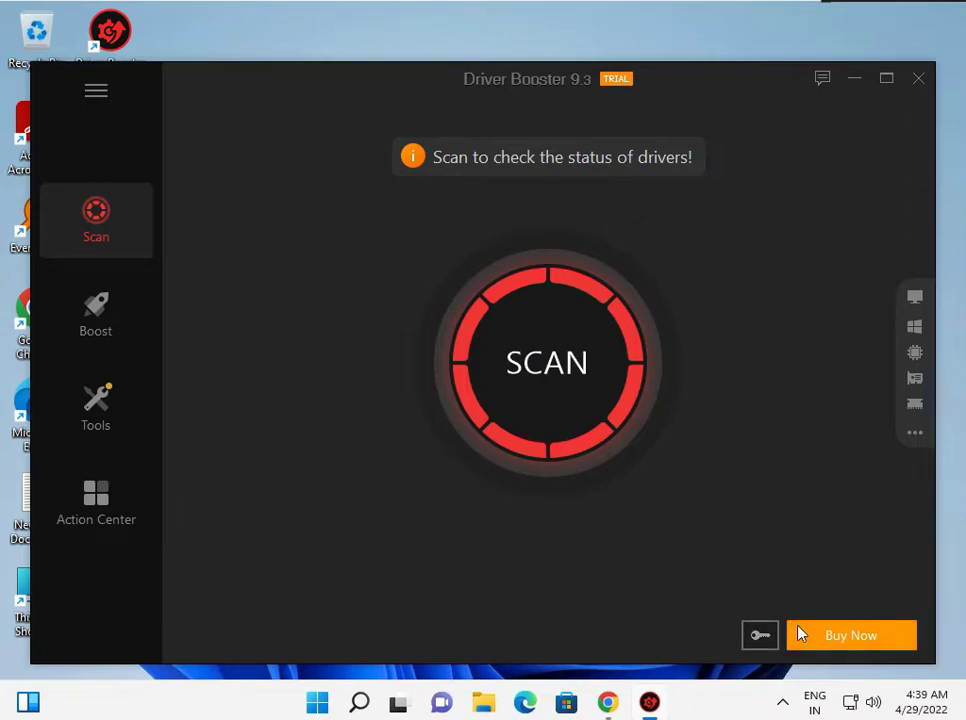
{"action": "left_click", "coordinate": [517, 372]}
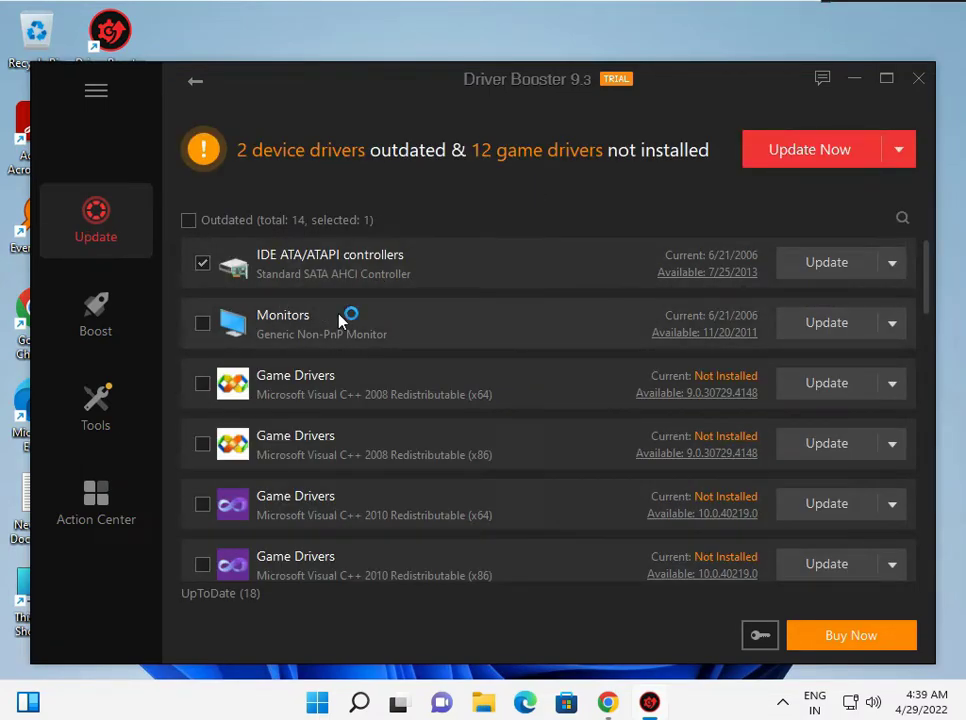
{"action": "scroll", "coordinate": [340, 318], "scroll_direction": "down", "scroll_amount": 10}
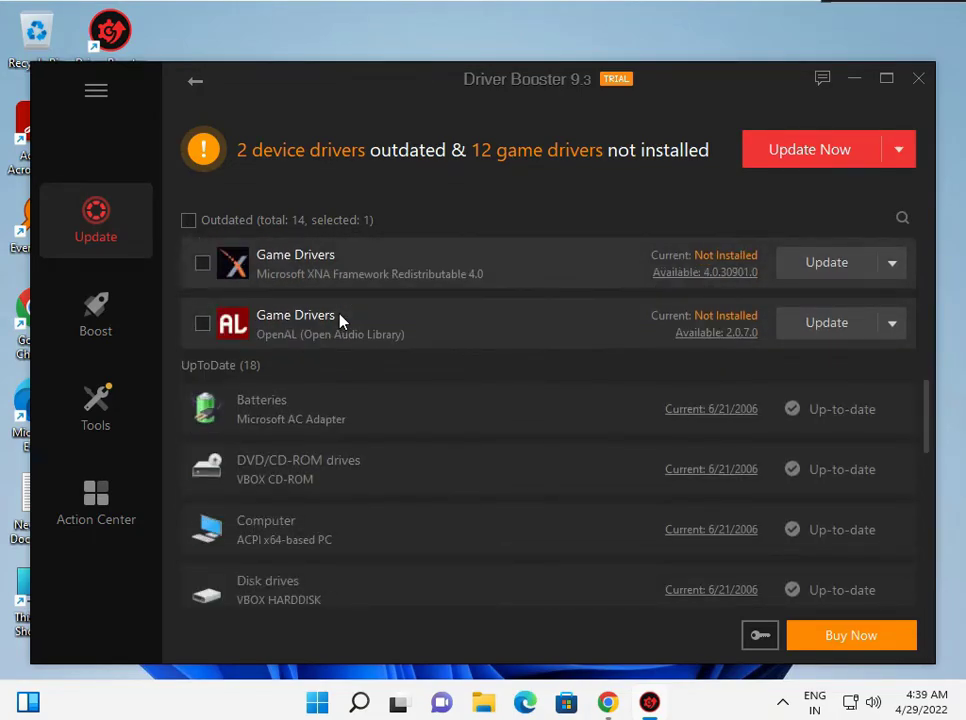
{"action": "scroll", "coordinate": [340, 320], "scroll_direction": "down", "scroll_amount": 3}
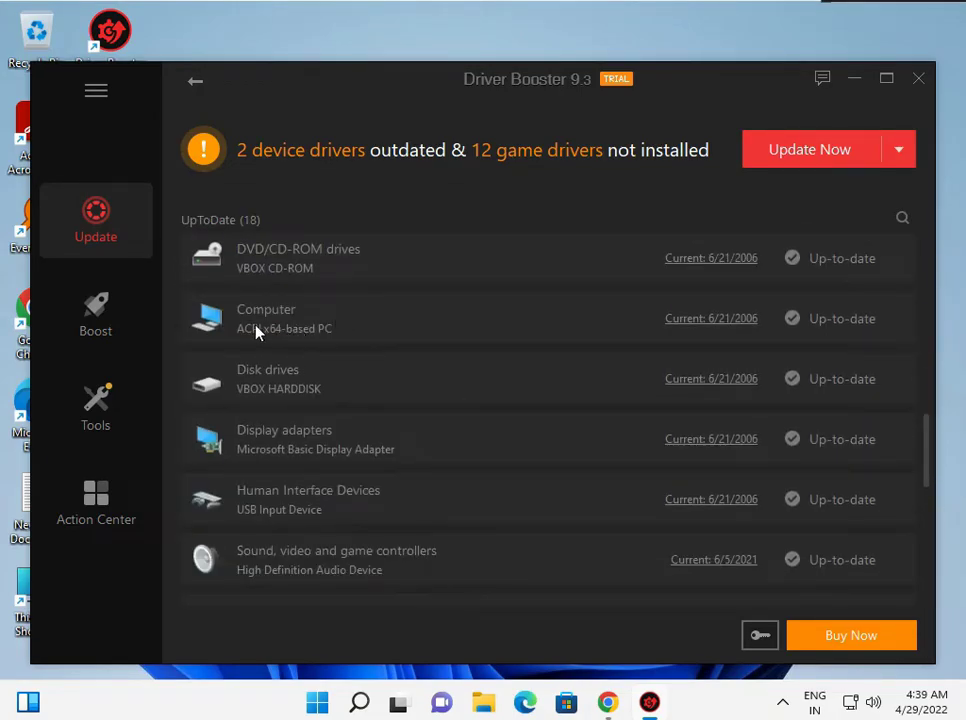
{"action": "scroll", "coordinate": [256, 332], "scroll_direction": "up", "scroll_amount": 3}
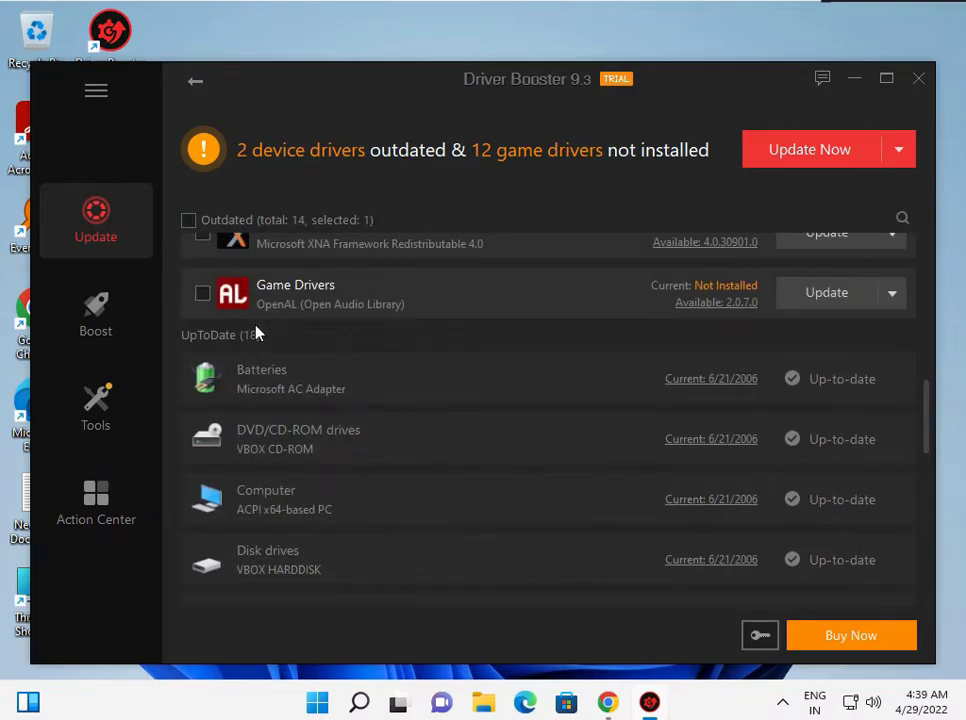
{"action": "scroll", "coordinate": [205, 350], "scroll_direction": "up", "scroll_amount": 10}
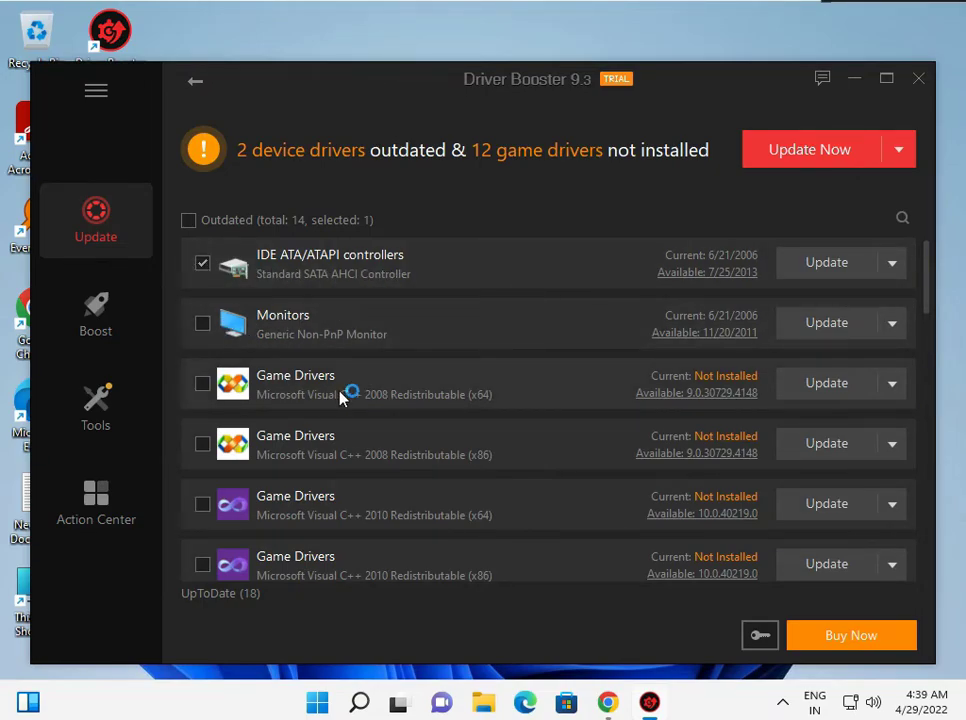
{"action": "scroll", "coordinate": [505, 456], "scroll_direction": "down", "scroll_amount": 8}
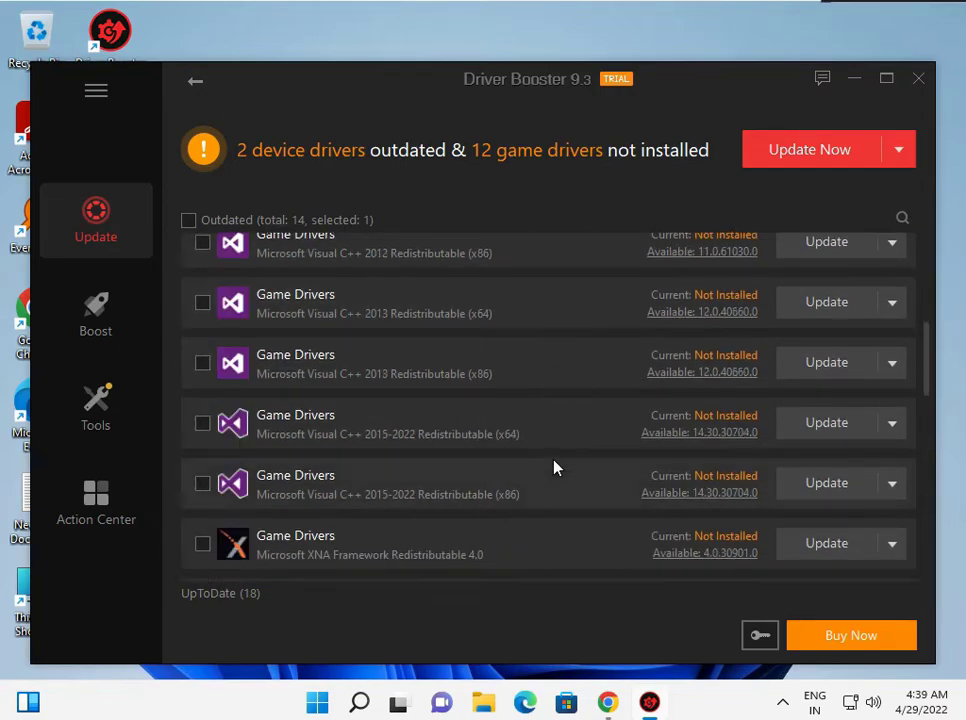
{"action": "scroll", "coordinate": [490, 455], "scroll_direction": "down", "scroll_amount": 7}
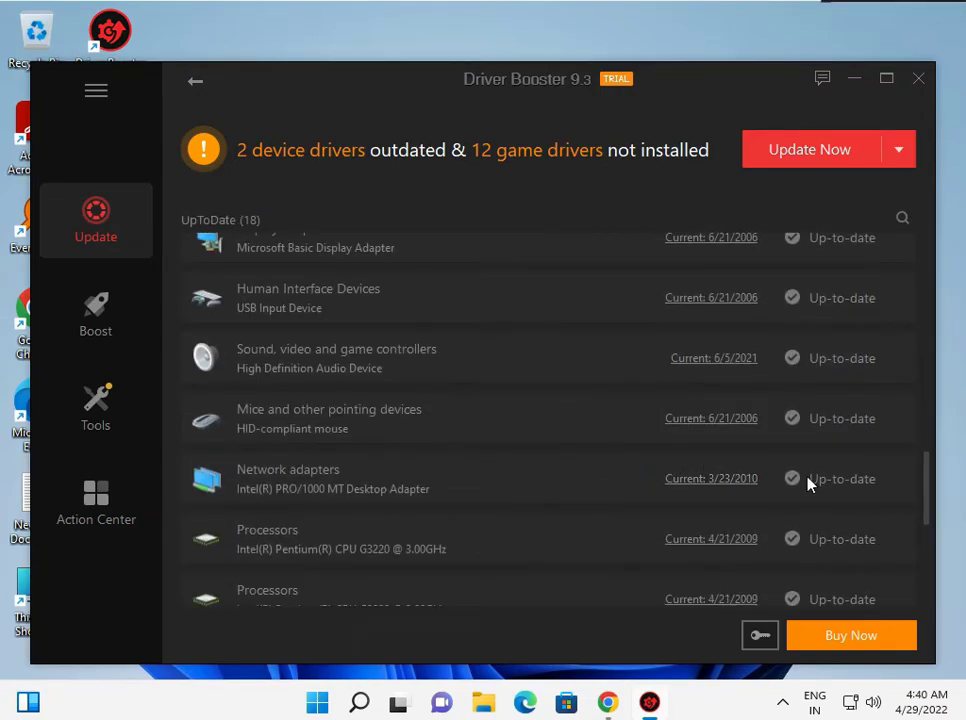
{"action": "scroll", "coordinate": [855, 490], "scroll_direction": "down", "scroll_amount": 5}
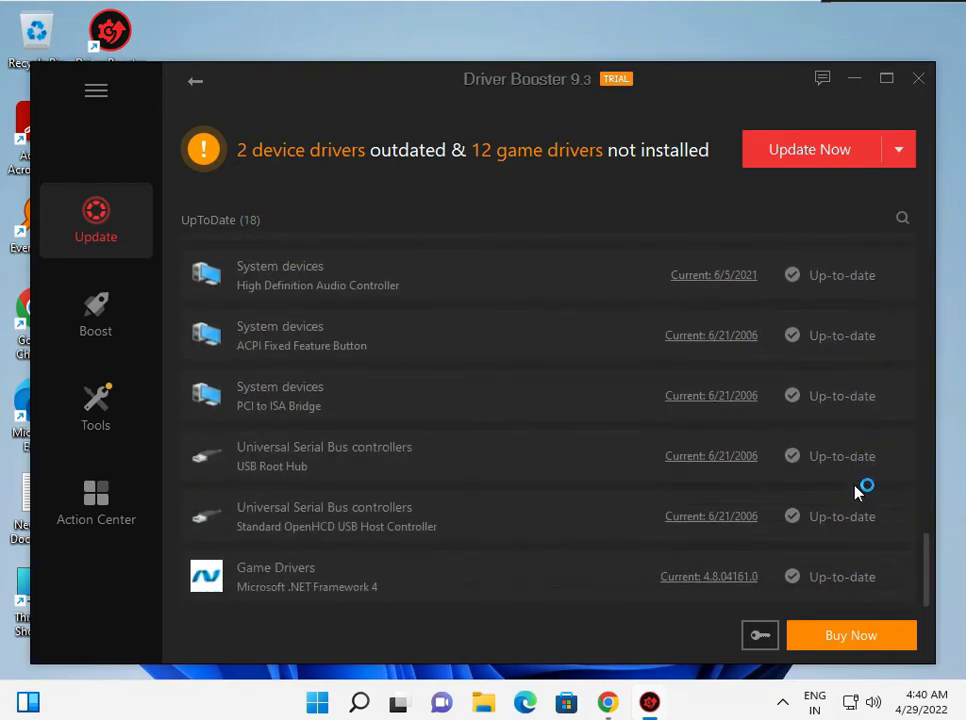
{"action": "scroll", "coordinate": [855, 490], "scroll_direction": "up", "scroll_amount": 8}
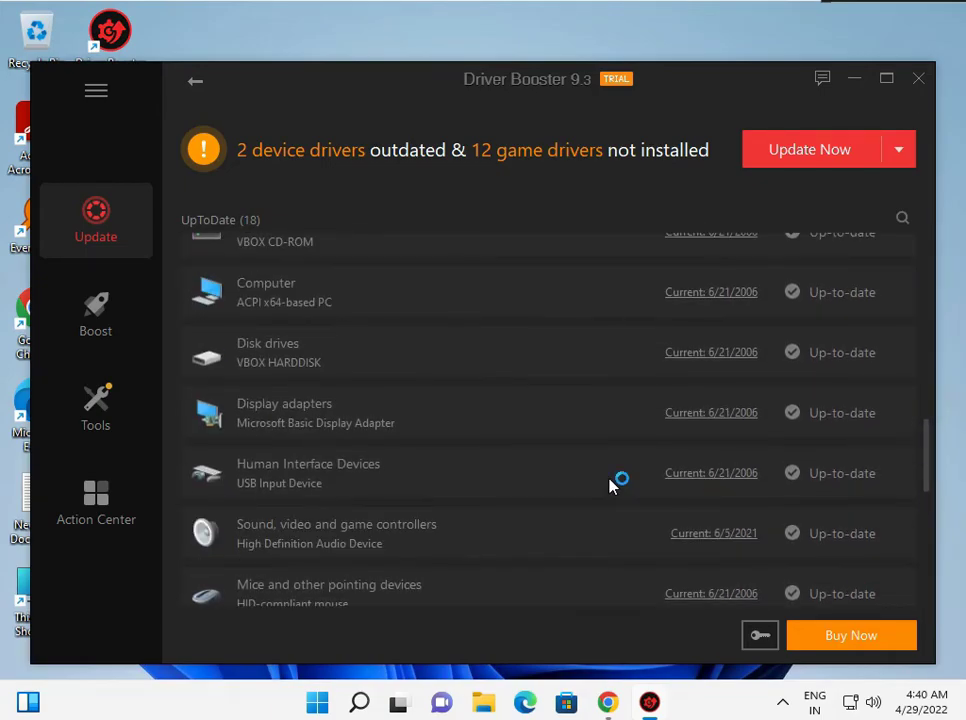
{"action": "scroll", "coordinate": [257, 343], "scroll_direction": "up", "scroll_amount": 8}
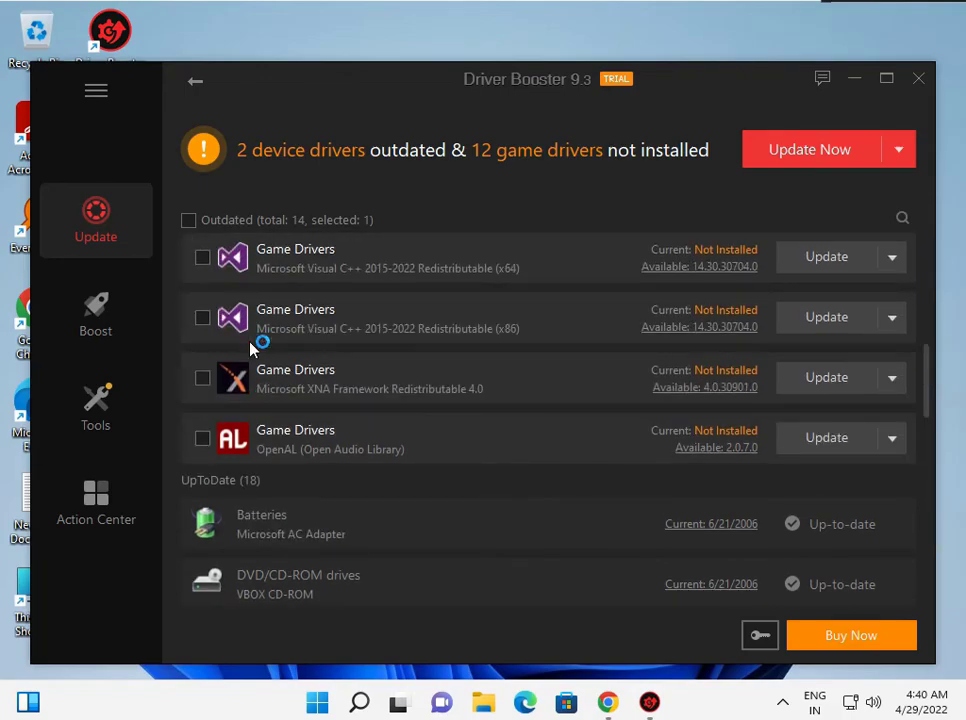
{"action": "scroll", "coordinate": [252, 345], "scroll_direction": "up", "scroll_amount": 5}
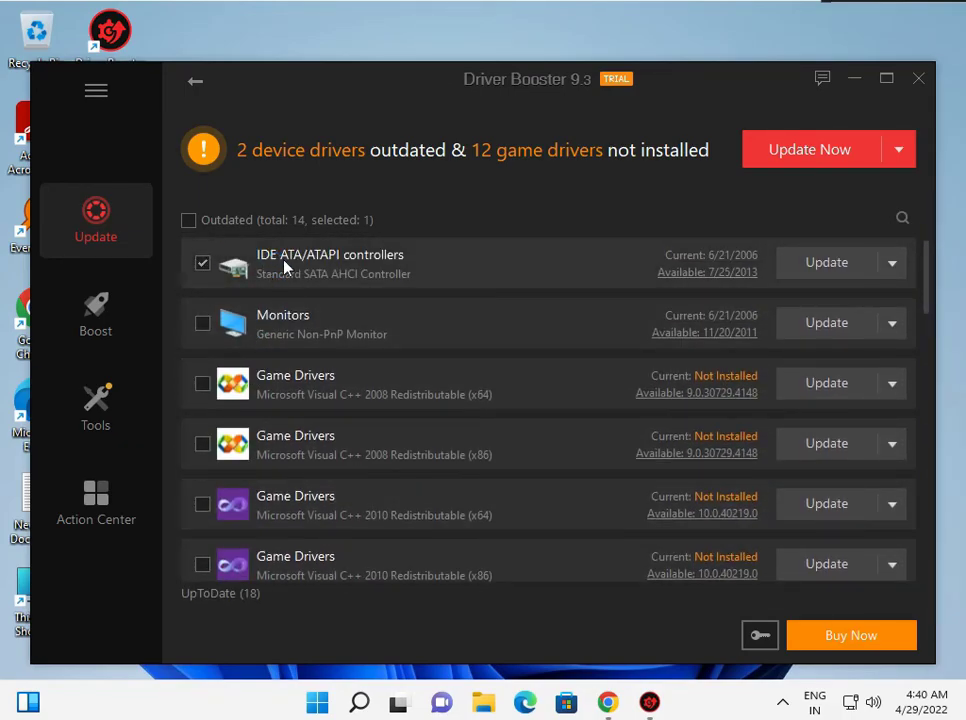
Tick the Monitors driver alongside IDE ATA/ATAPI controllers, leaving 2 drivers selected
{"action": "left_click", "coordinate": [203, 322]}
{"action": "left_click", "coordinate": [203, 322]}
{"action": "left_click", "coordinate": [207, 329]}
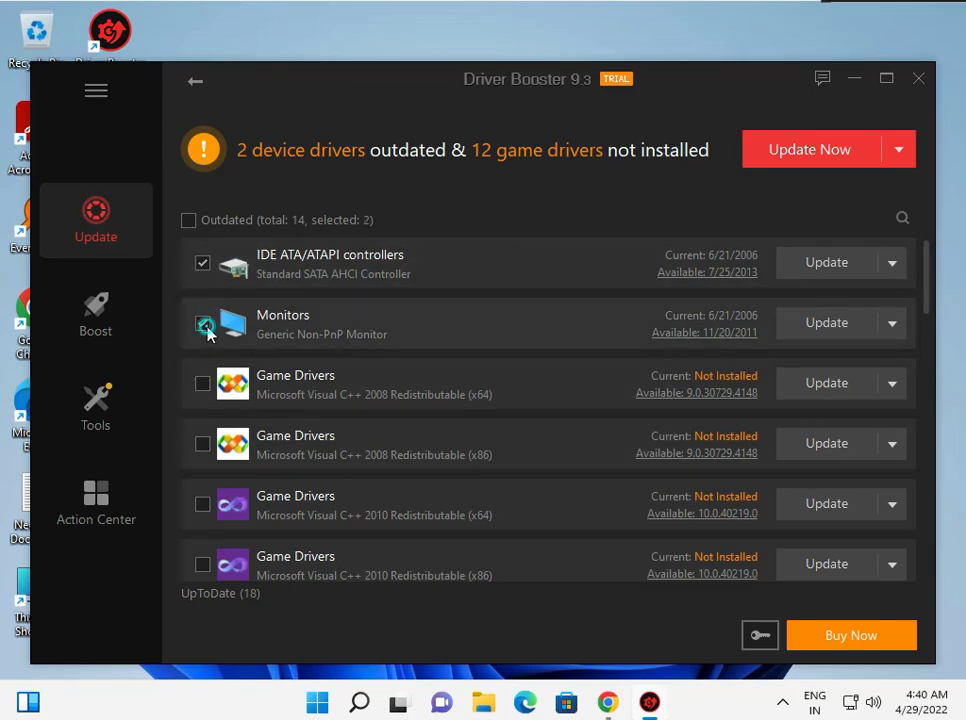